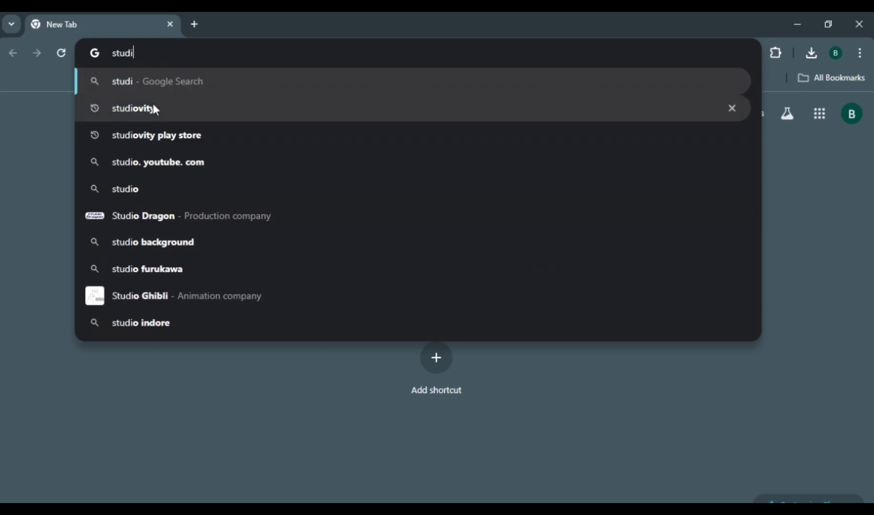
- Search Google for studiovity and open the Studiovity website
left_click(153, 107)
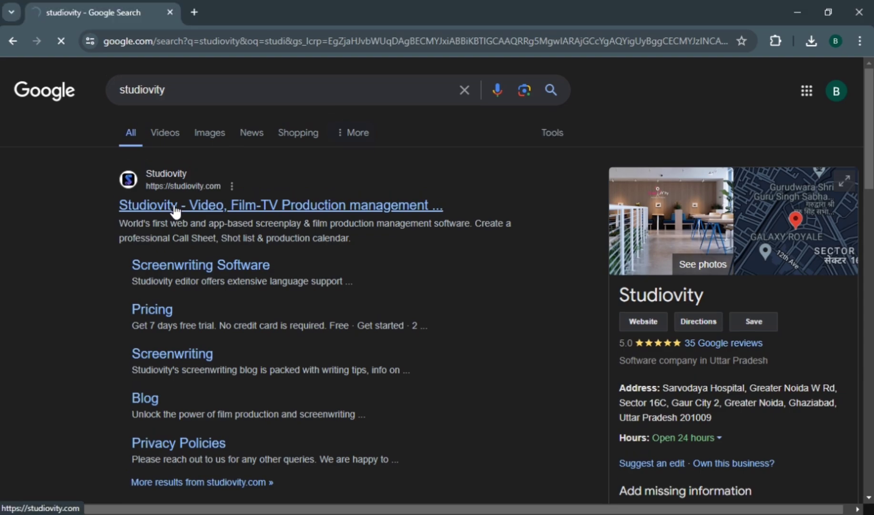
left_click(174, 203)
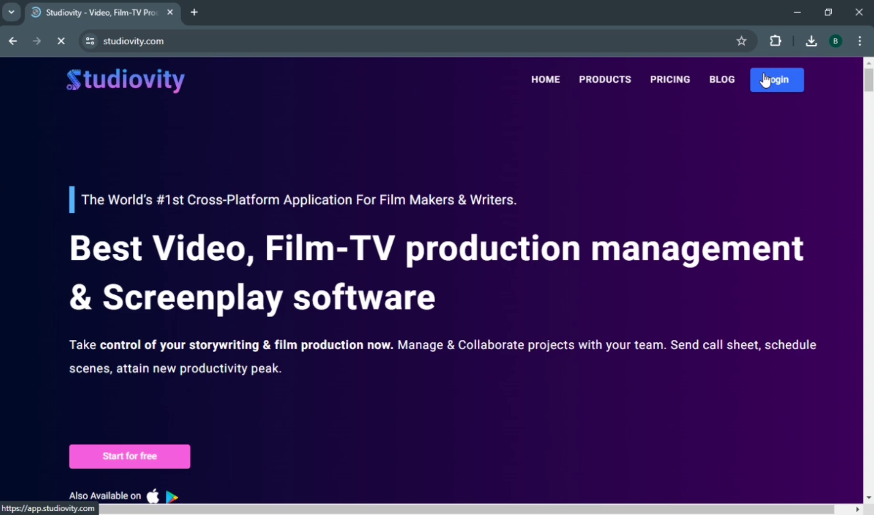
- Go to the Studiovity login page and sign in with the account credentials
left_click(764, 73)
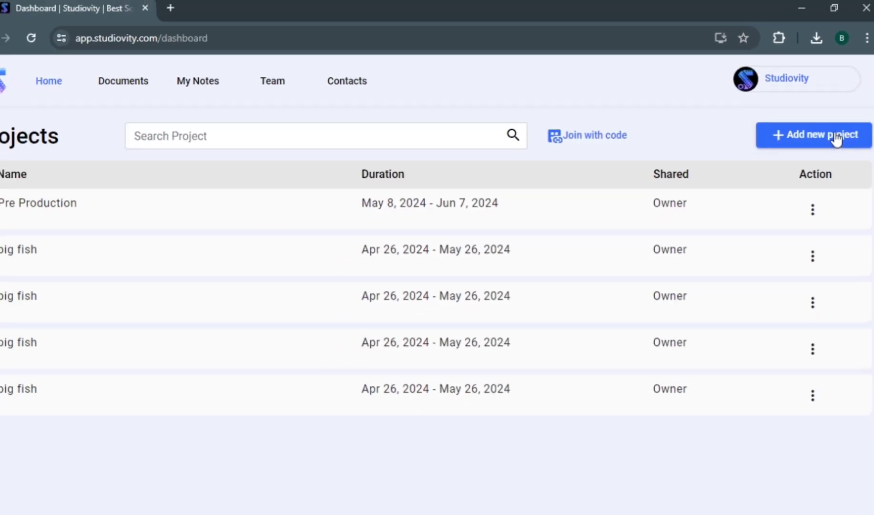
- Create the PRE PRODUCTION project with a 5/24/2024 to 6/23/2024 duration
left_click(836, 133)
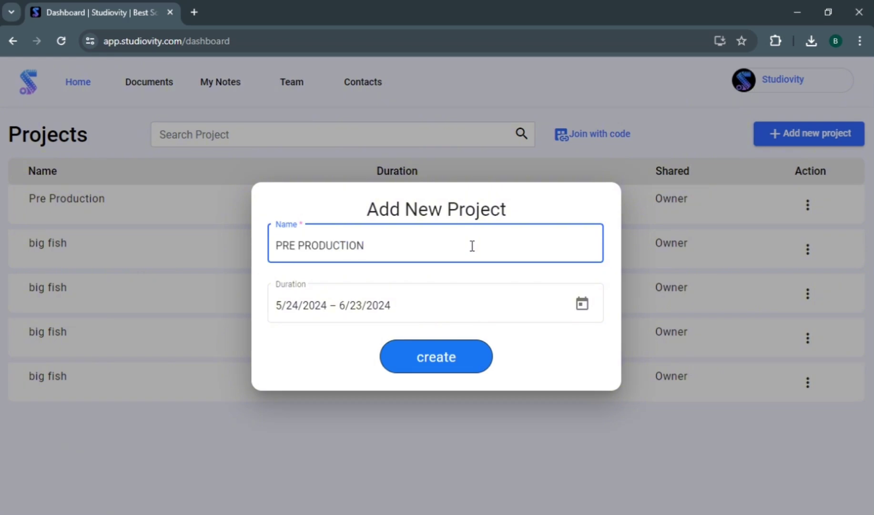
left_click(432, 357)
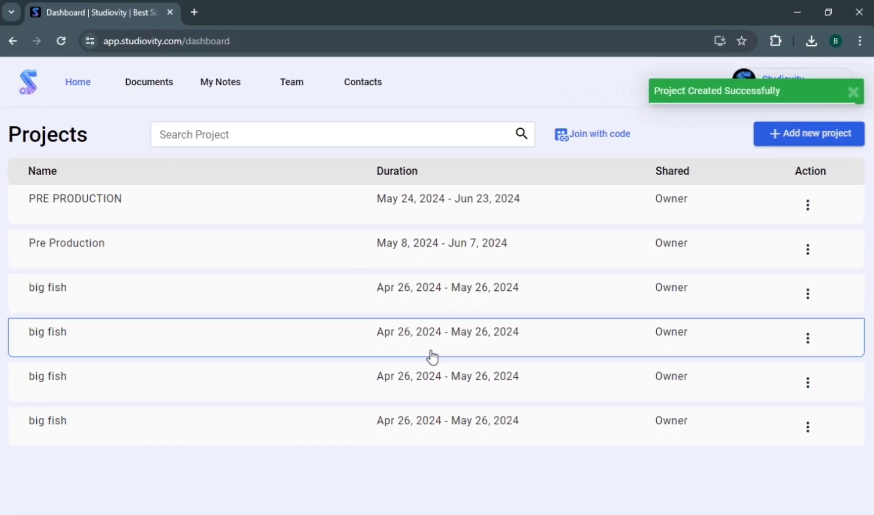
- In PRE PRODUCTION, start a new Screenplay / Film Script document titled BIGFISH
left_click(513, 206)
left_click(458, 357)
type("Bl")
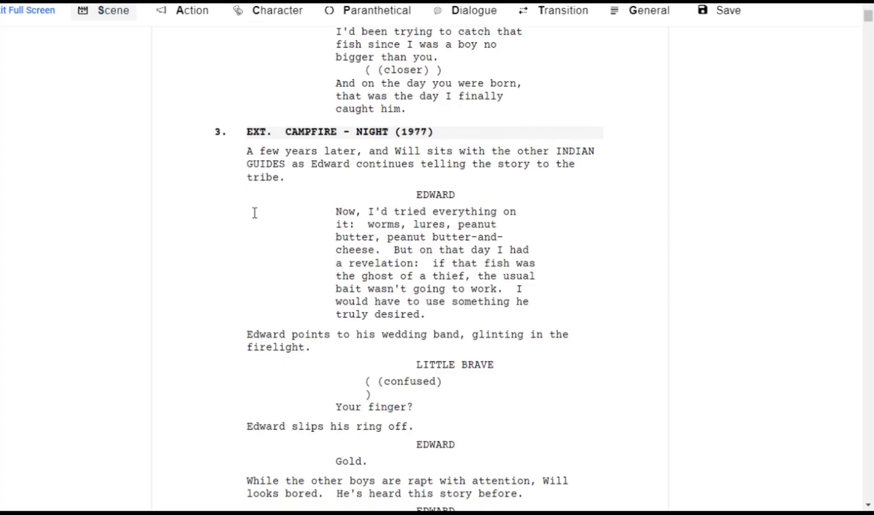
- Scroll through the Big Fish screenplay to its FADE IN: A RIVER opening
scroll(255, 213, "down", 5)
scroll(255, 213, "down", 5)
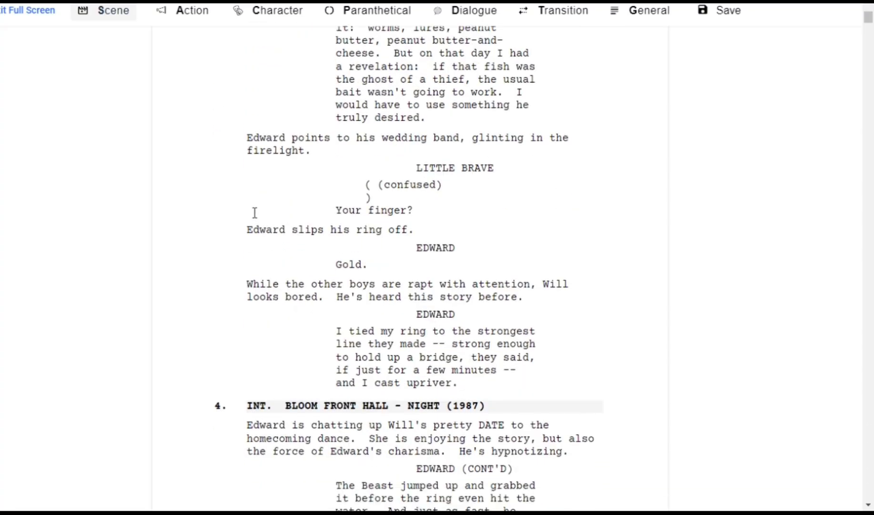
scroll(255, 212, "up", 8)
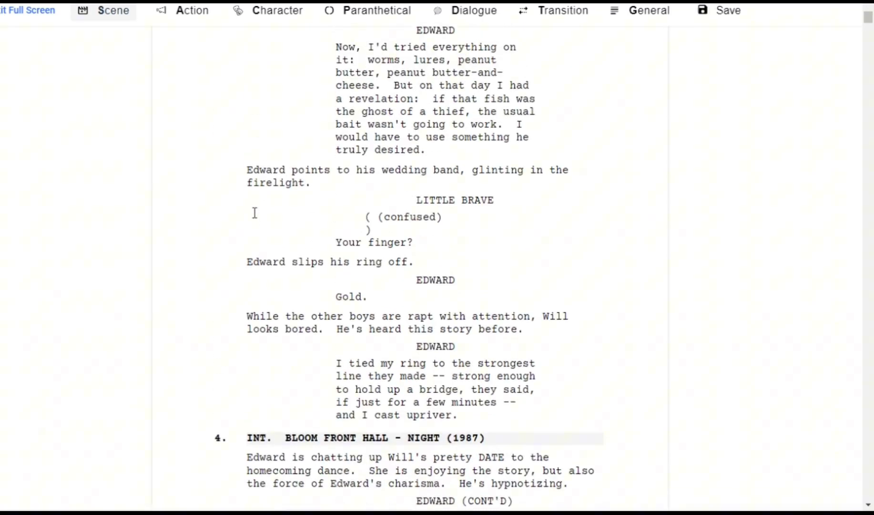
scroll(255, 216, "up", 11)
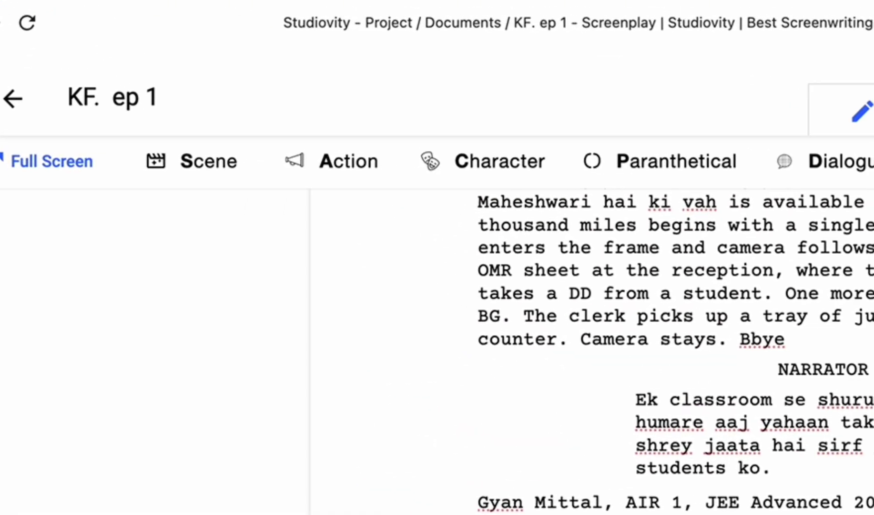
scroll(524, 353, "down", 6)
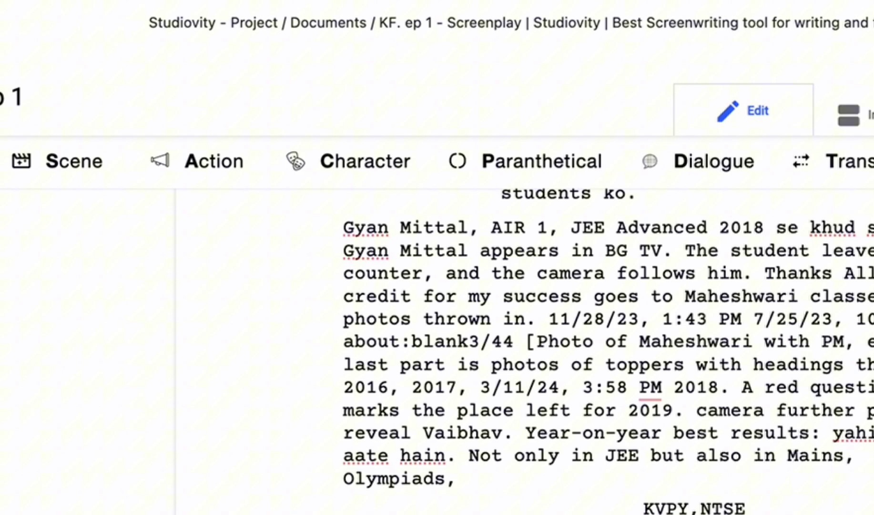
scroll(524, 352, "down", 5)
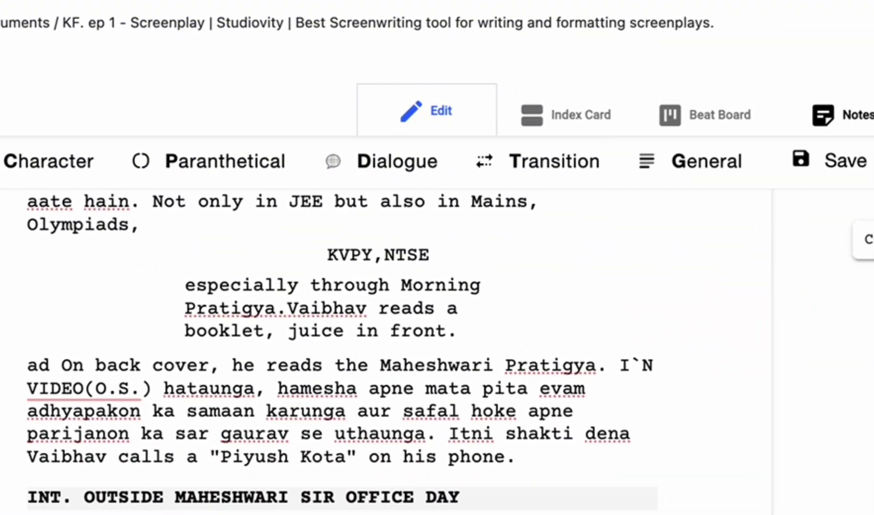
scroll(524, 352, "down", 5)
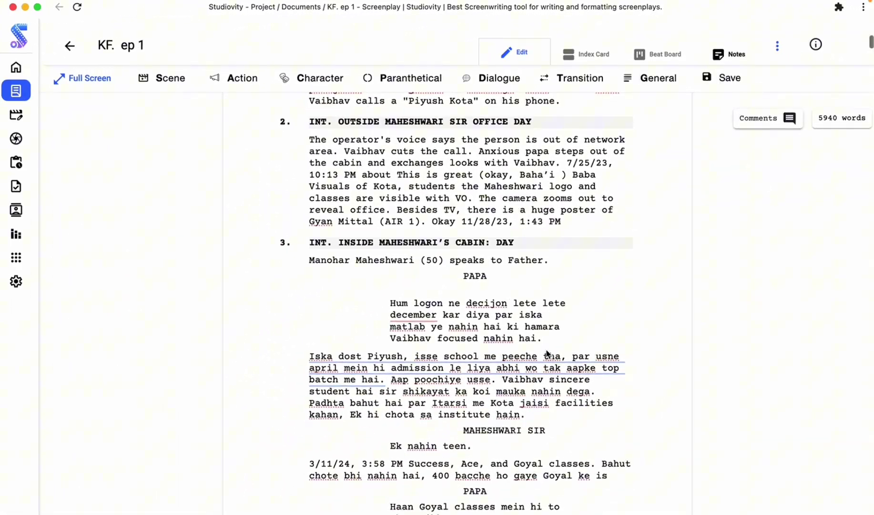
scroll(510, 457, "down", 2)
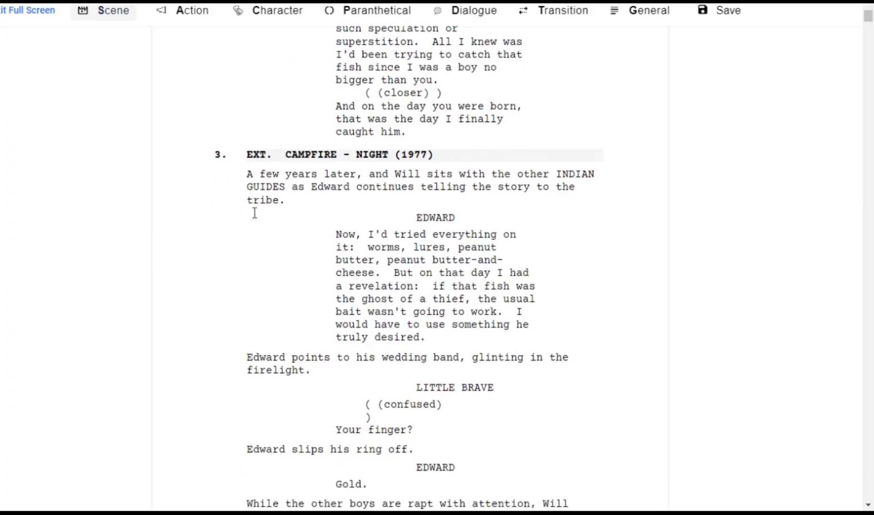
scroll(255, 212, "down", 1)
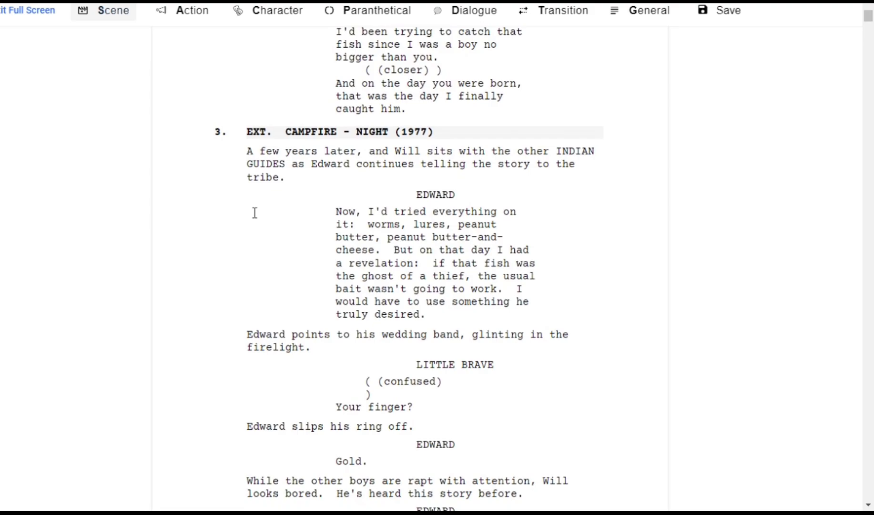
scroll(254, 213, "down", 6)
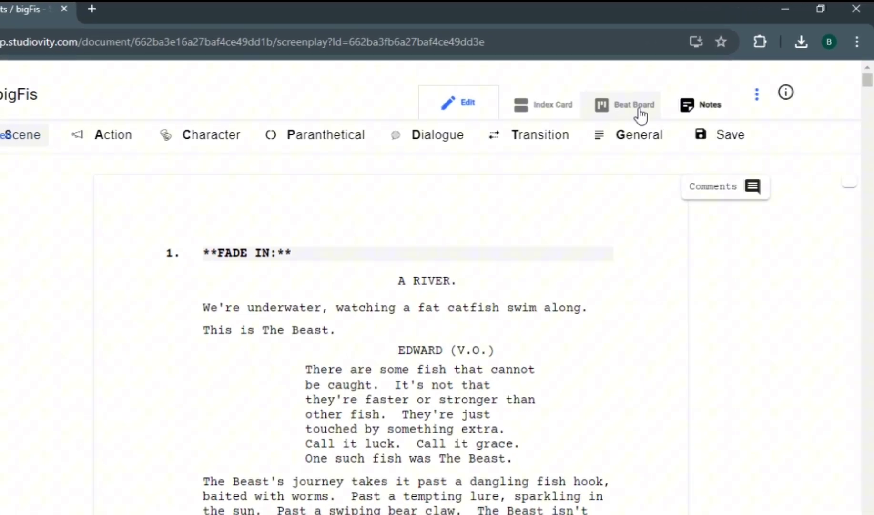
- Build a 3 Act Structure beat board: scenes imported into Act1, scene 8 to Act2, scene 1 to Act3
left_click(588, 138)
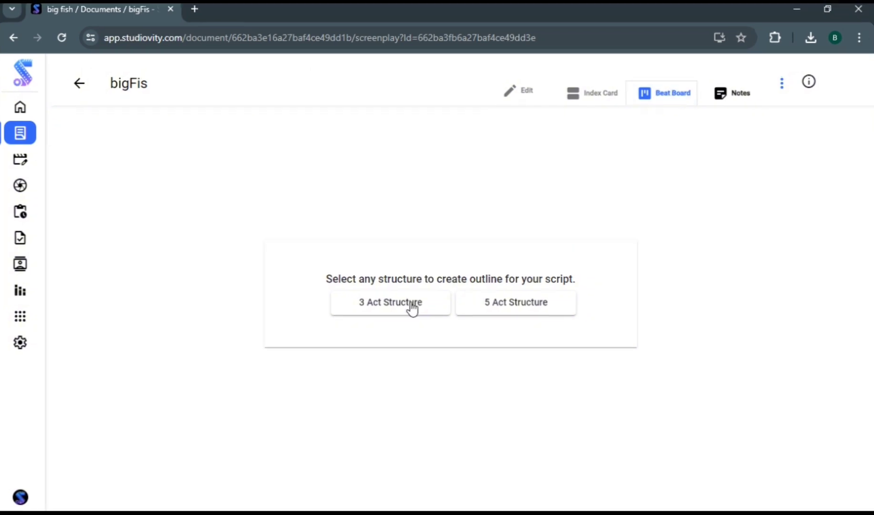
left_click(412, 308)
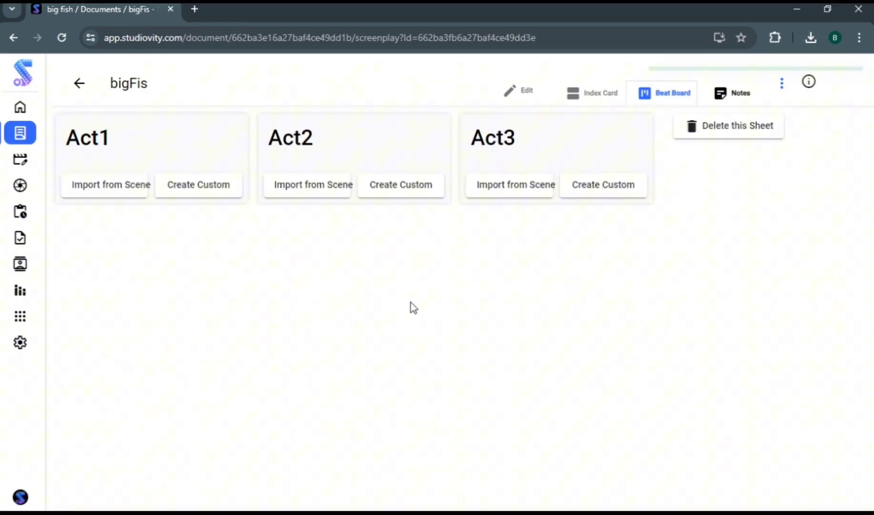
left_click(137, 193)
left_click(706, 294)
left_click(707, 295)
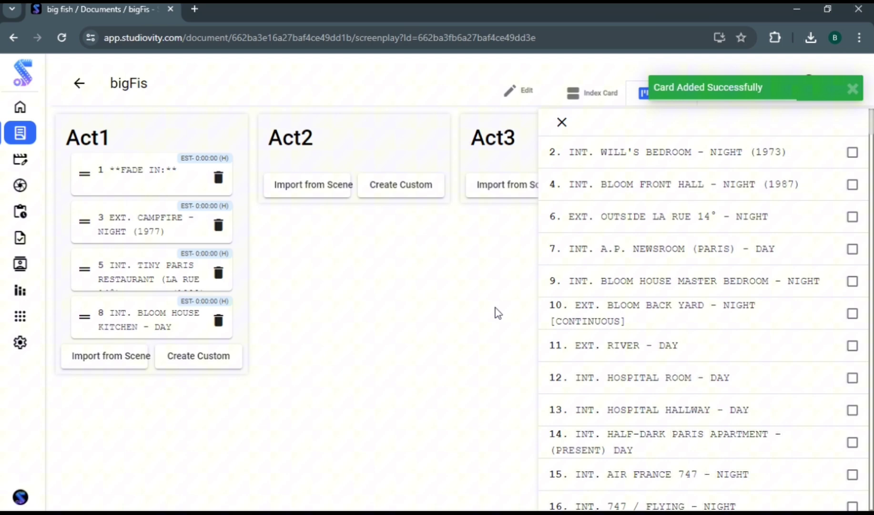
left_click(538, 202)
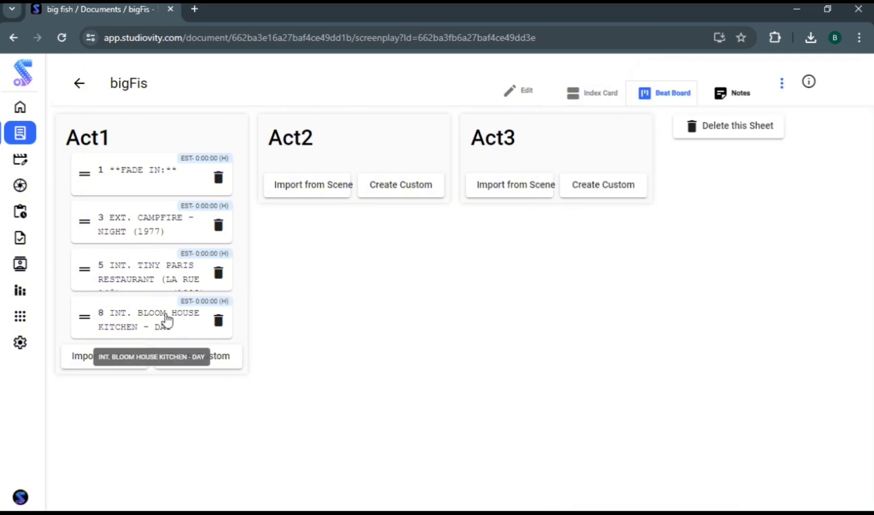
left_click_drag(172, 320, 363, 161)
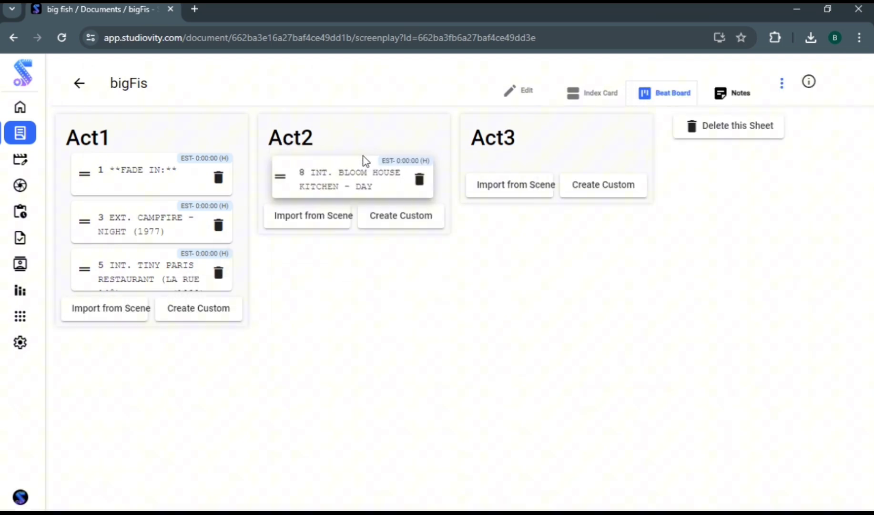
left_click_drag(131, 180, 510, 168)
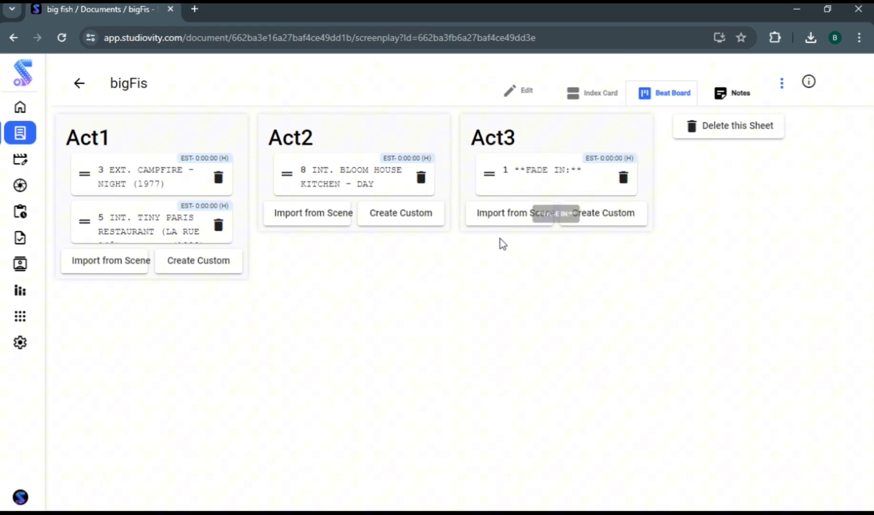
- Save the EXT. CAMPFIRE - NIGHT (1977) card's details, keeping it in Act1
left_click(218, 261)
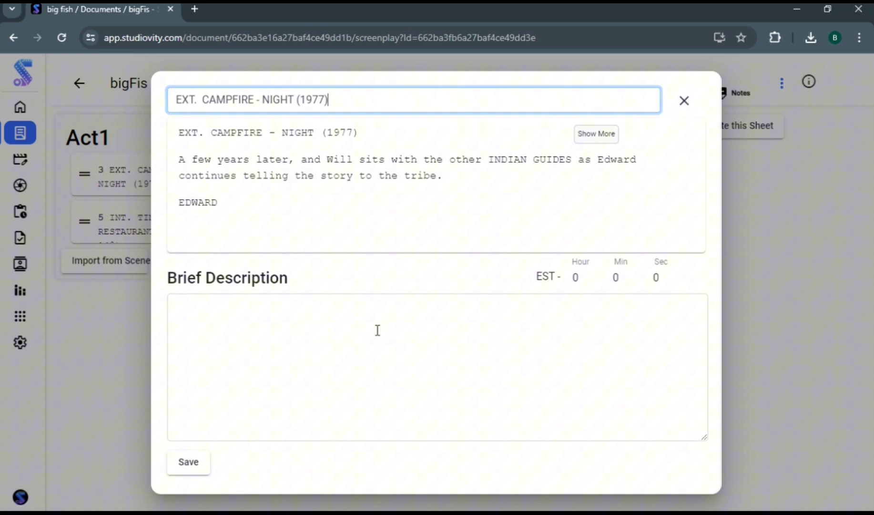
left_click(194, 469)
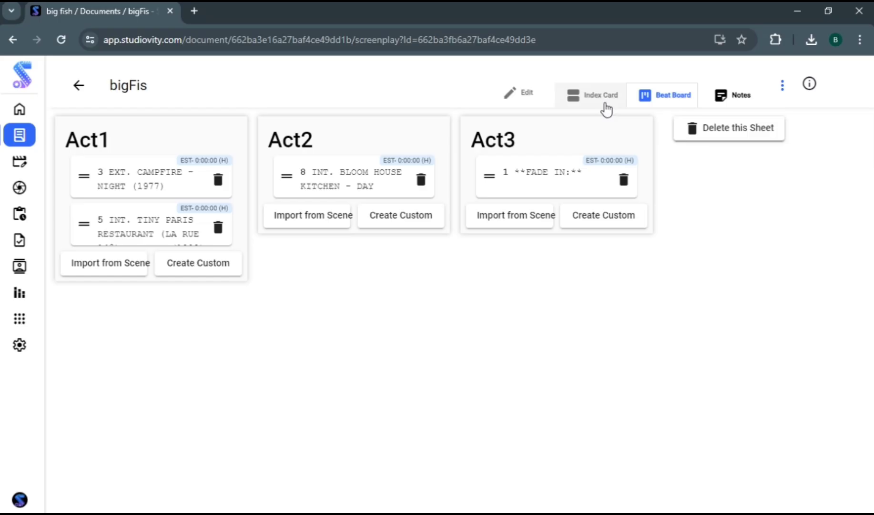
- In index card view, move PRODIGY CLASSES up and display the HALF-DARK PARIS APARTMENT scene's text
left_click(606, 109)
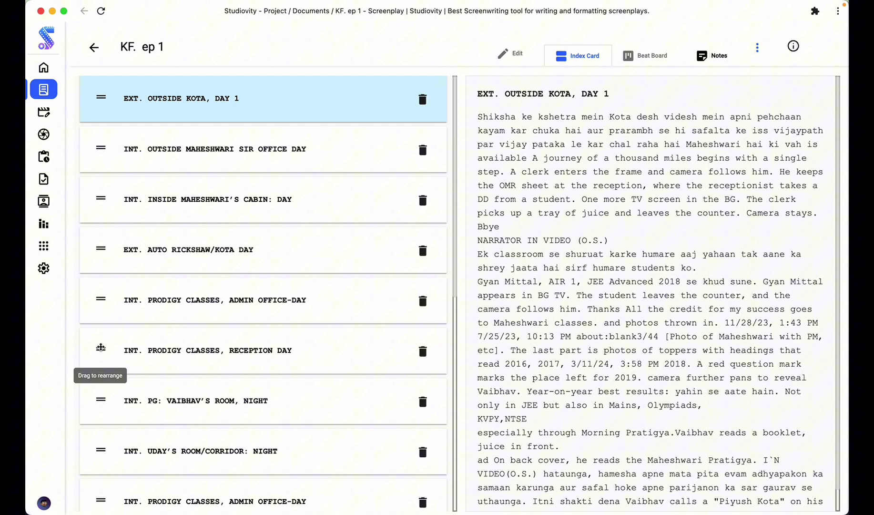
left_click_drag(101, 356, 95, 203)
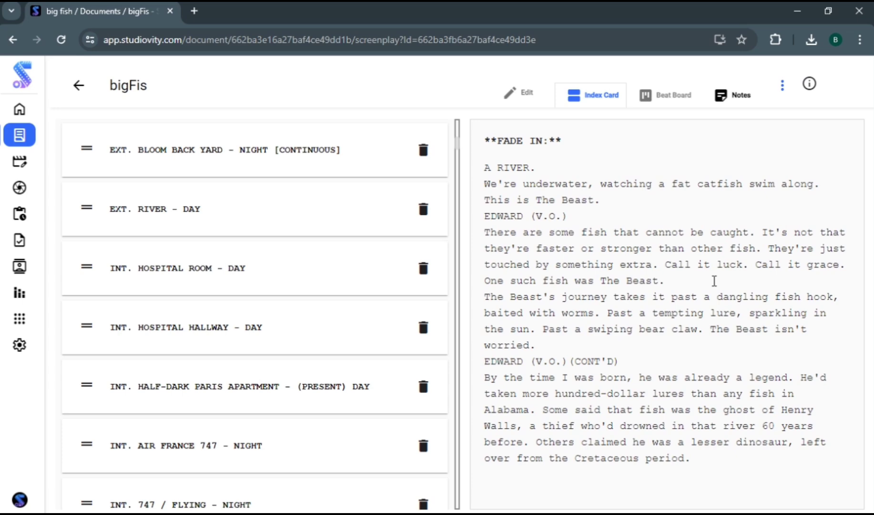
double_click(147, 389)
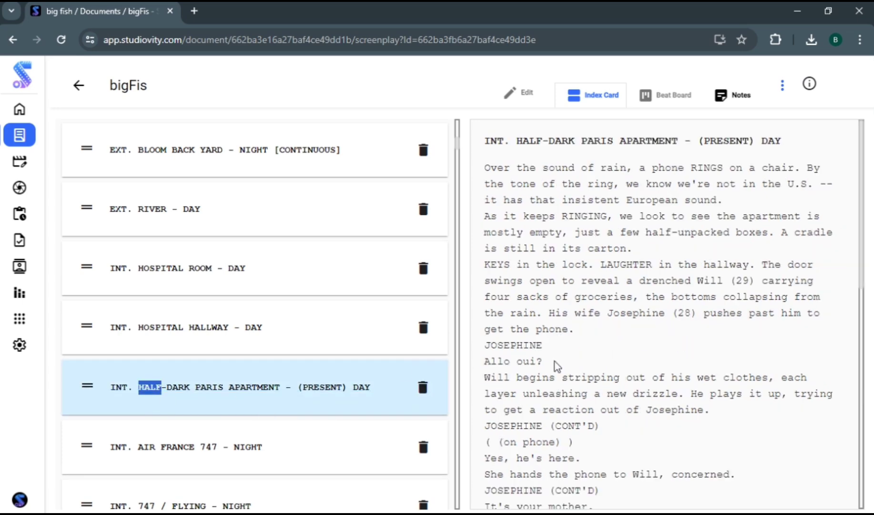
scroll(557, 366, "down", 9)
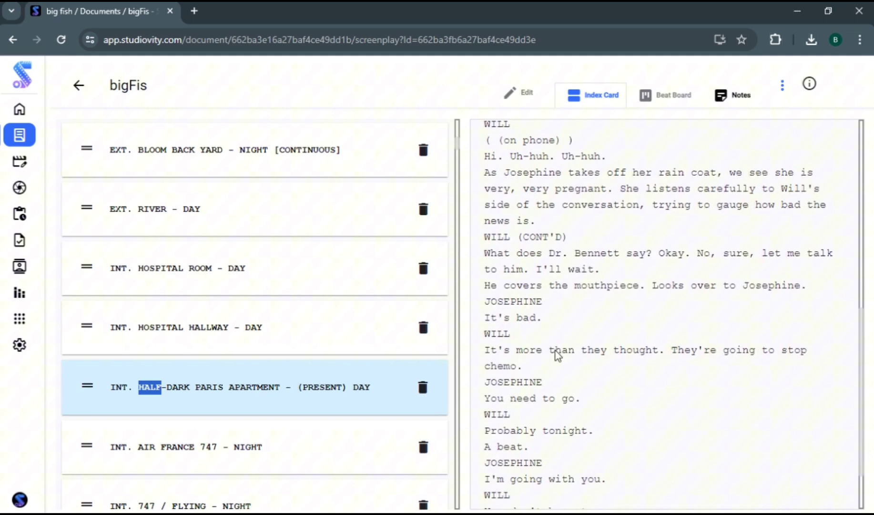
scroll(556, 350, "up", 9)
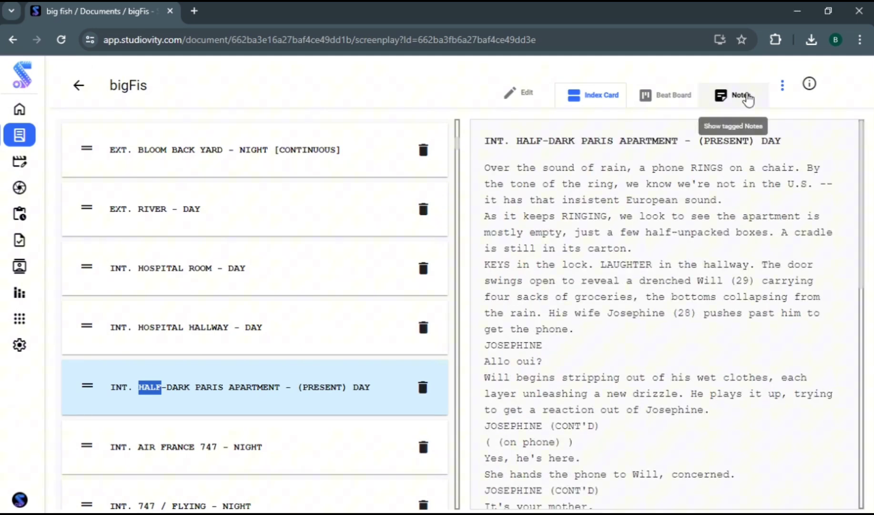
- Add a new tagged note titled PERFECT to the HALF-DARK PARIS APARTMENT scene
left_click(749, 98)
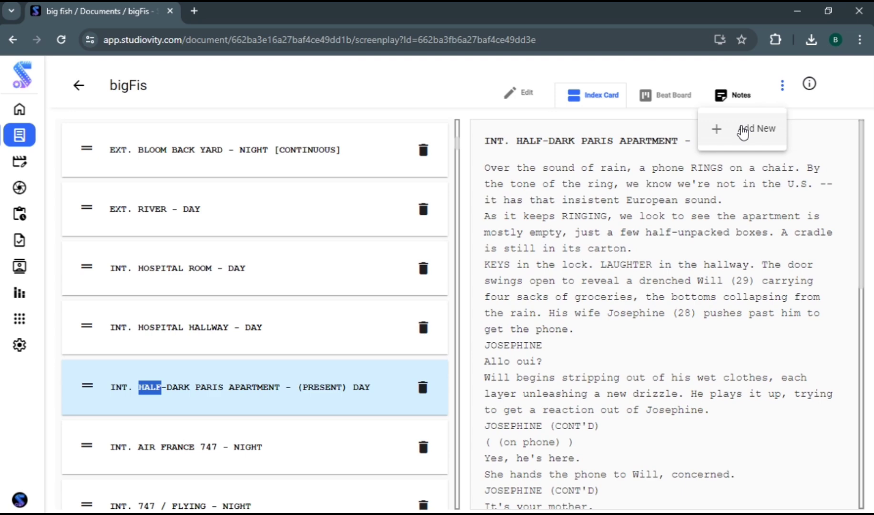
left_click(743, 132)
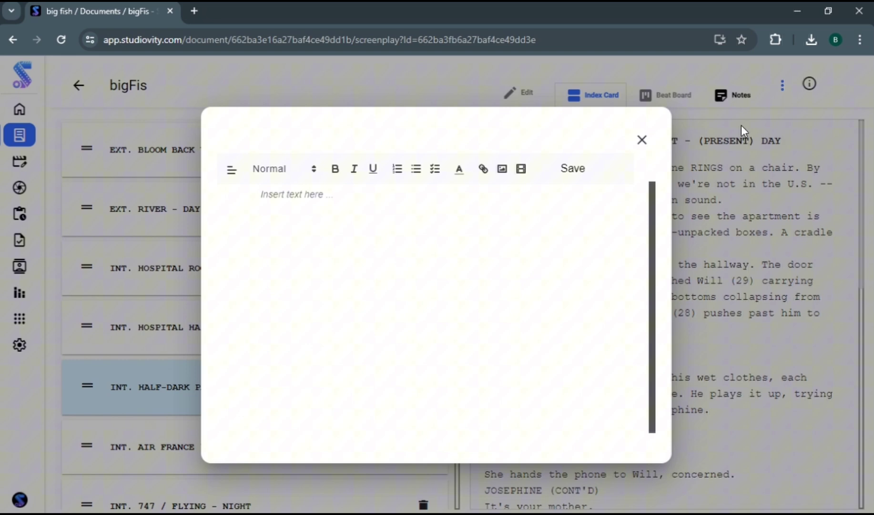
type("PERFECT")
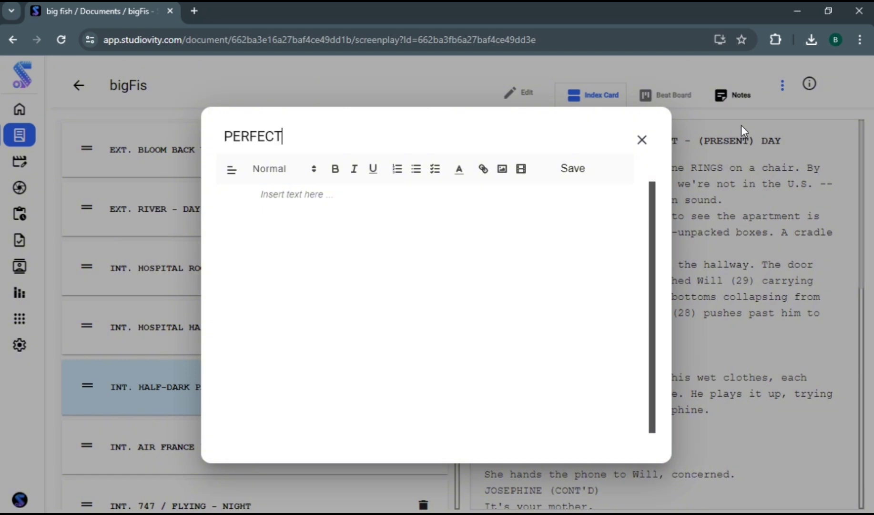
left_click(574, 169)
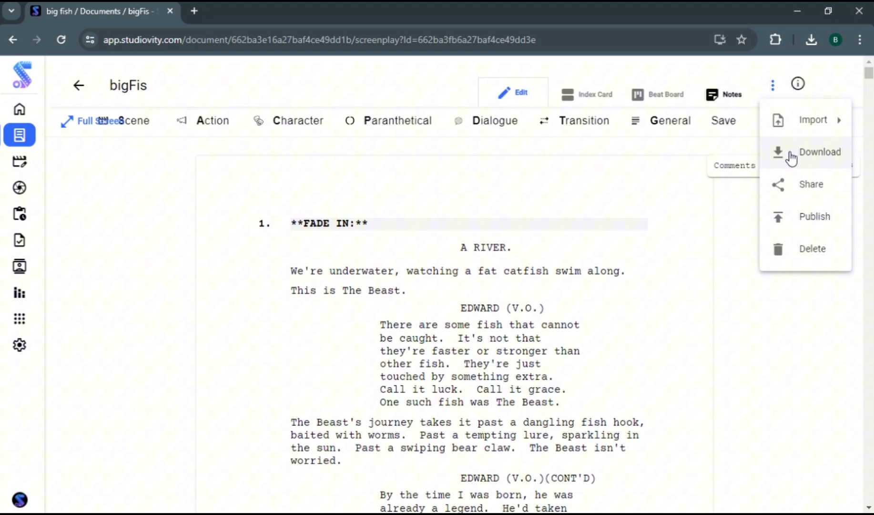
- Show the three-dot menu's Import submenu with PDF and Fountain/TXT/FDX options
mouse_move(791, 138)
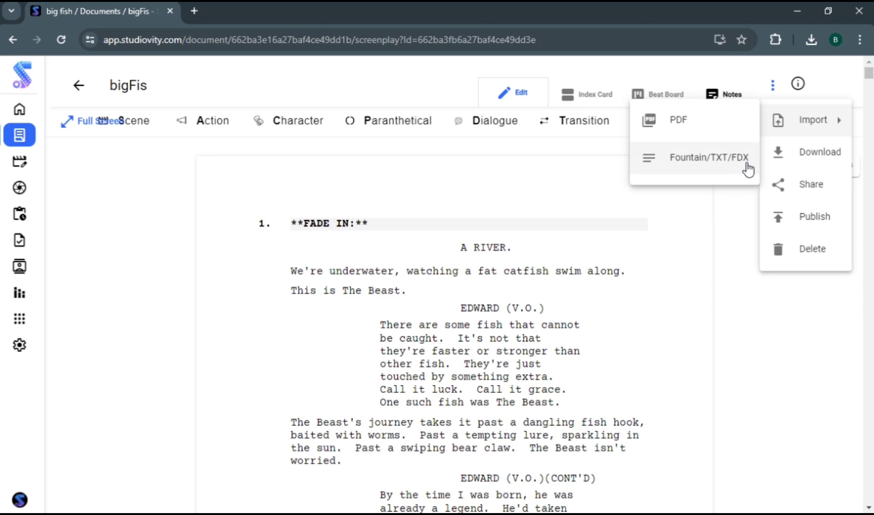
- Credit the script as written by Studiovity and set the download format to PDF
left_click(793, 155)
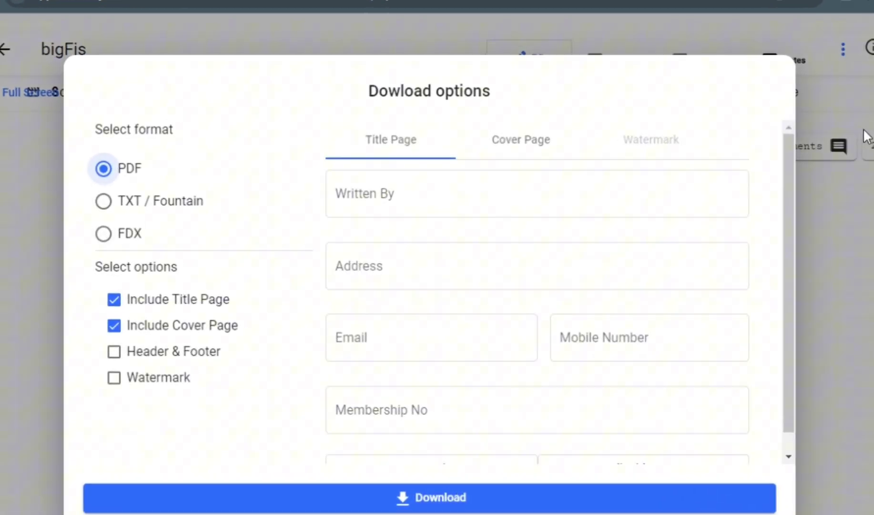
type("Studiovity")
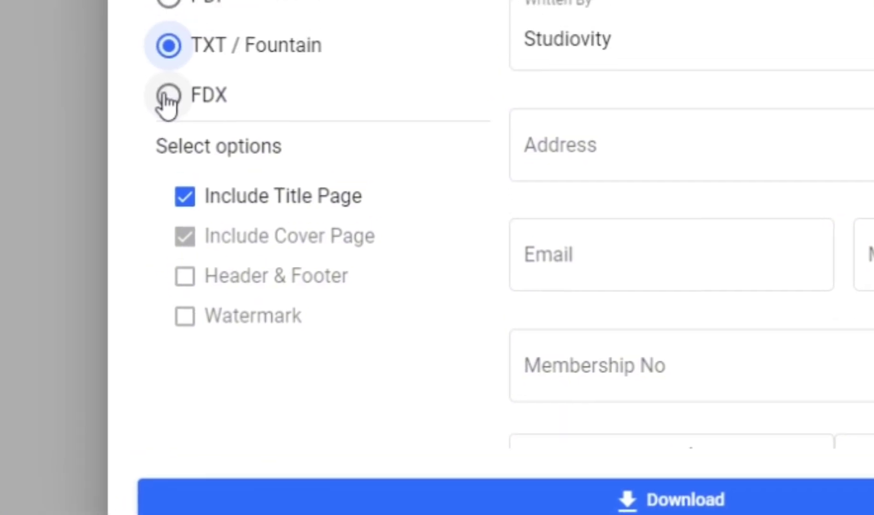
left_click(176, 186)
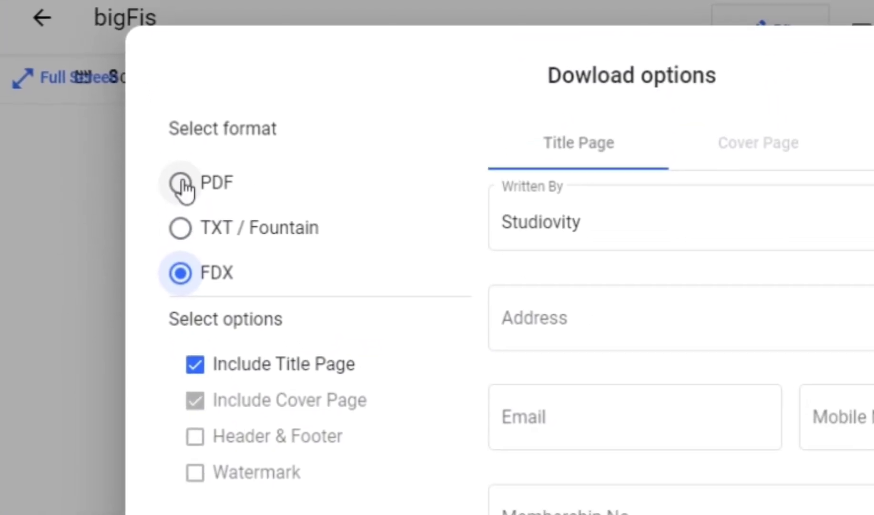
left_click(177, 85)
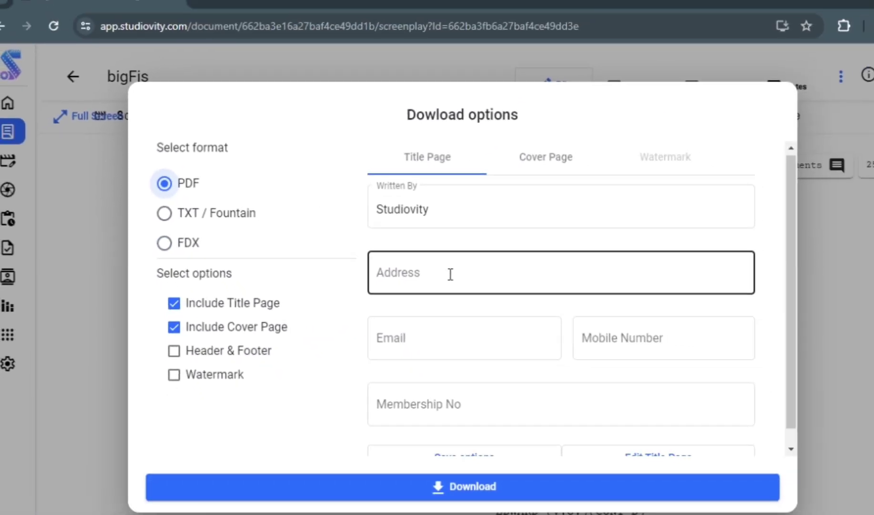
scroll(505, 288, "down", 1)
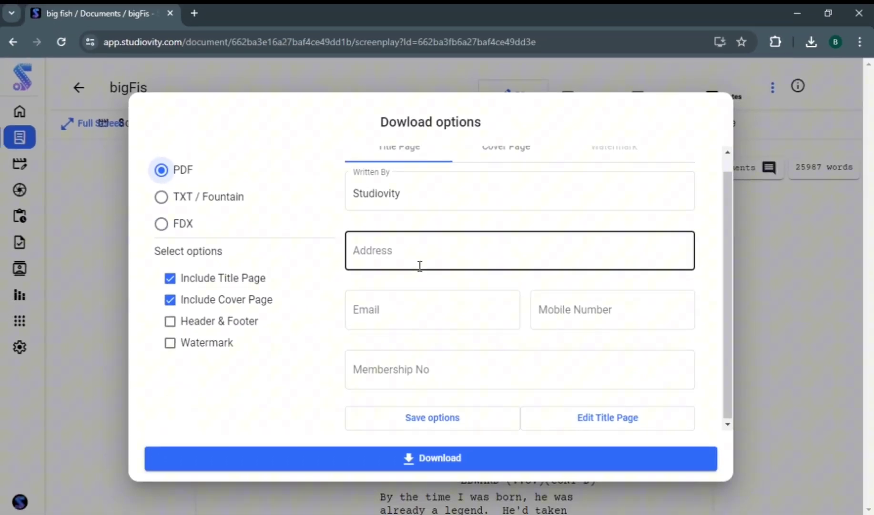
scroll(418, 267, "up", 1)
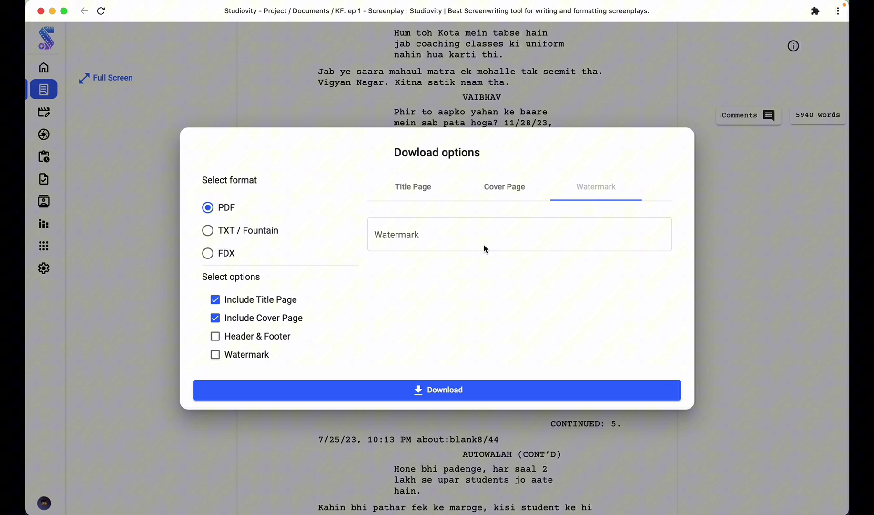
- Review the cover page settings and download the screenplay PDF
left_click(499, 189)
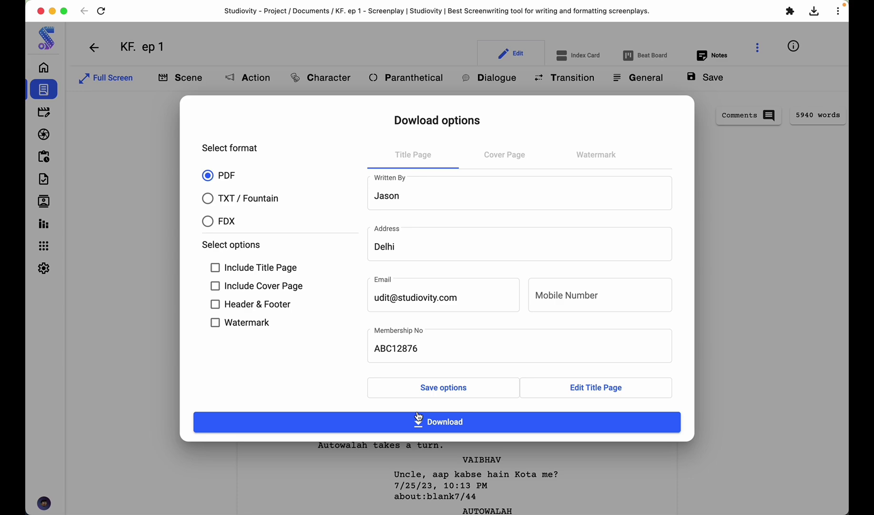
left_click(370, 396)
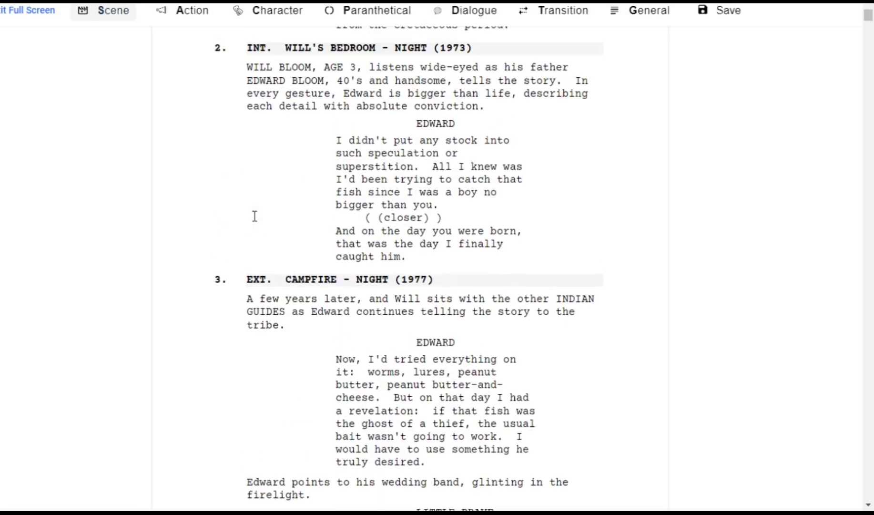
scroll(255, 216, "up", 9)
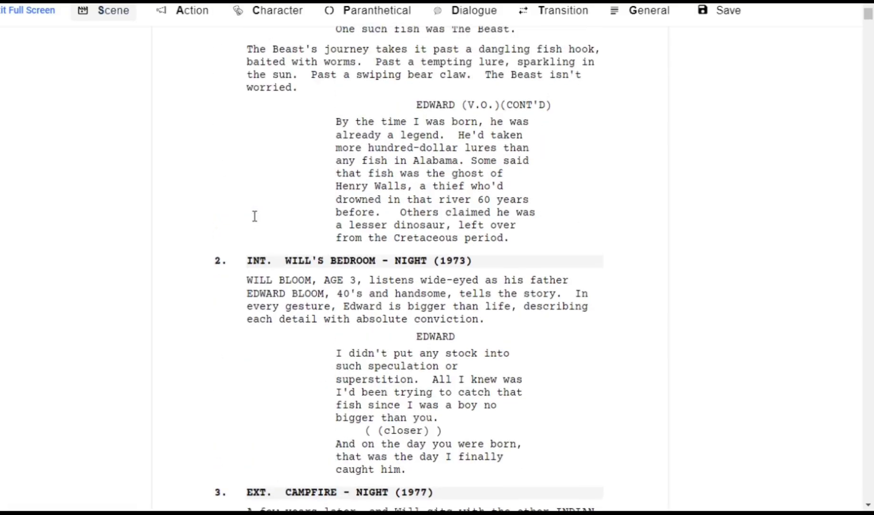